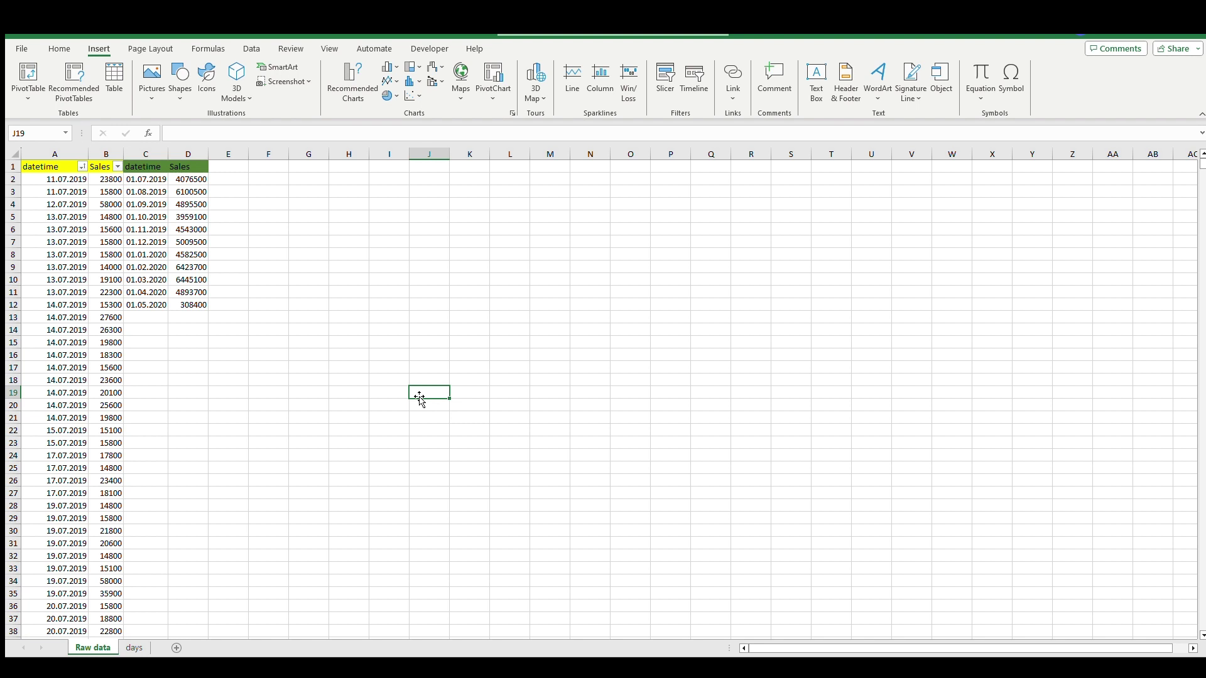
Select columns A and B, which hold the daily datetime and Sales data
left_click_drag(54, 154, 105, 153)
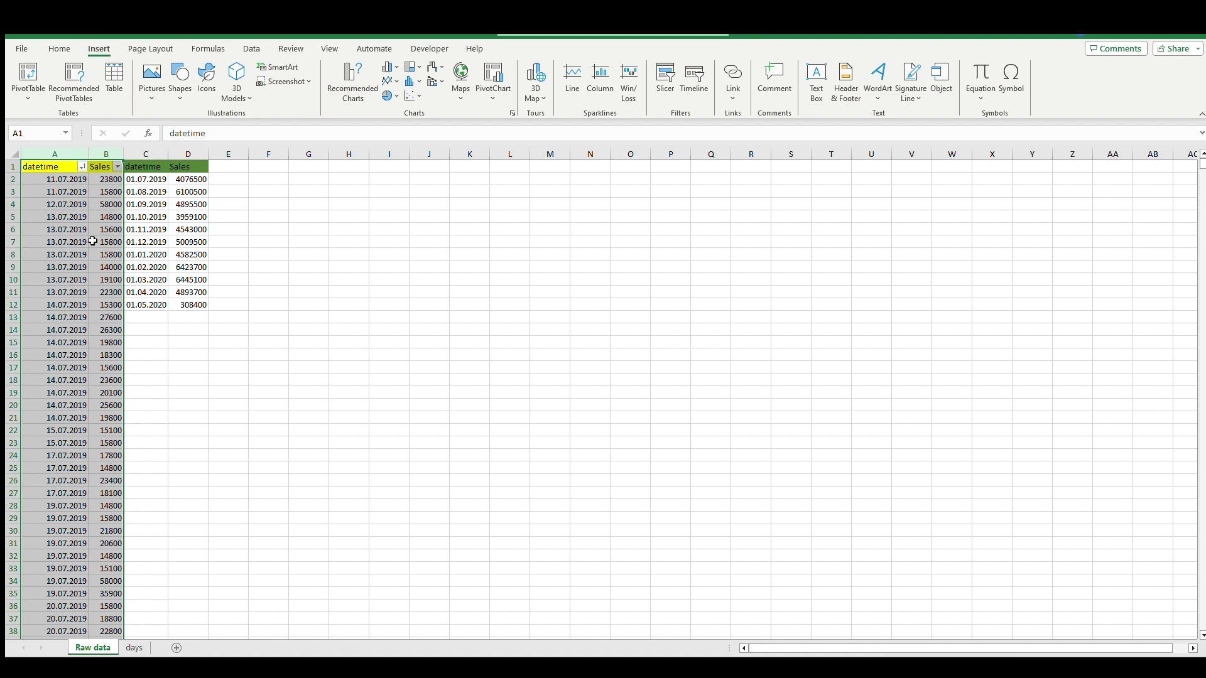
Insert a line chart of daily Sales from columns A:B and place it beside the data
left_click(224, 378)
left_click_drag(54, 155, 107, 154)
key("alt+F1")
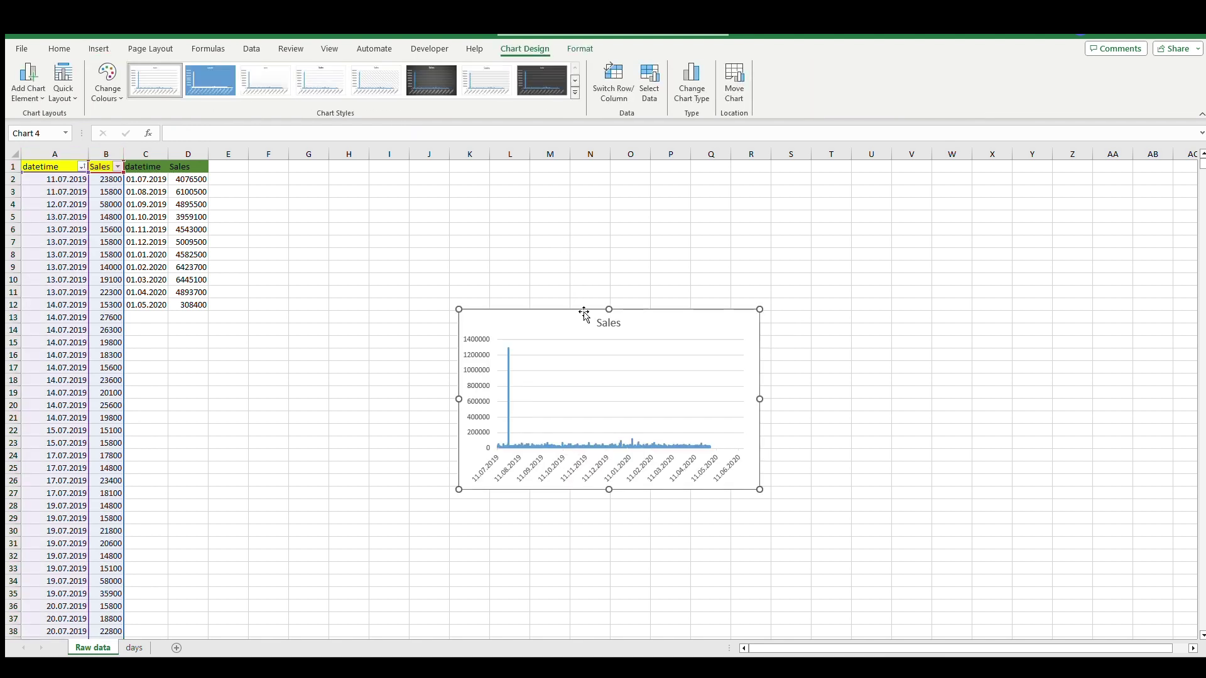
left_click_drag(579, 318, 519, 192)
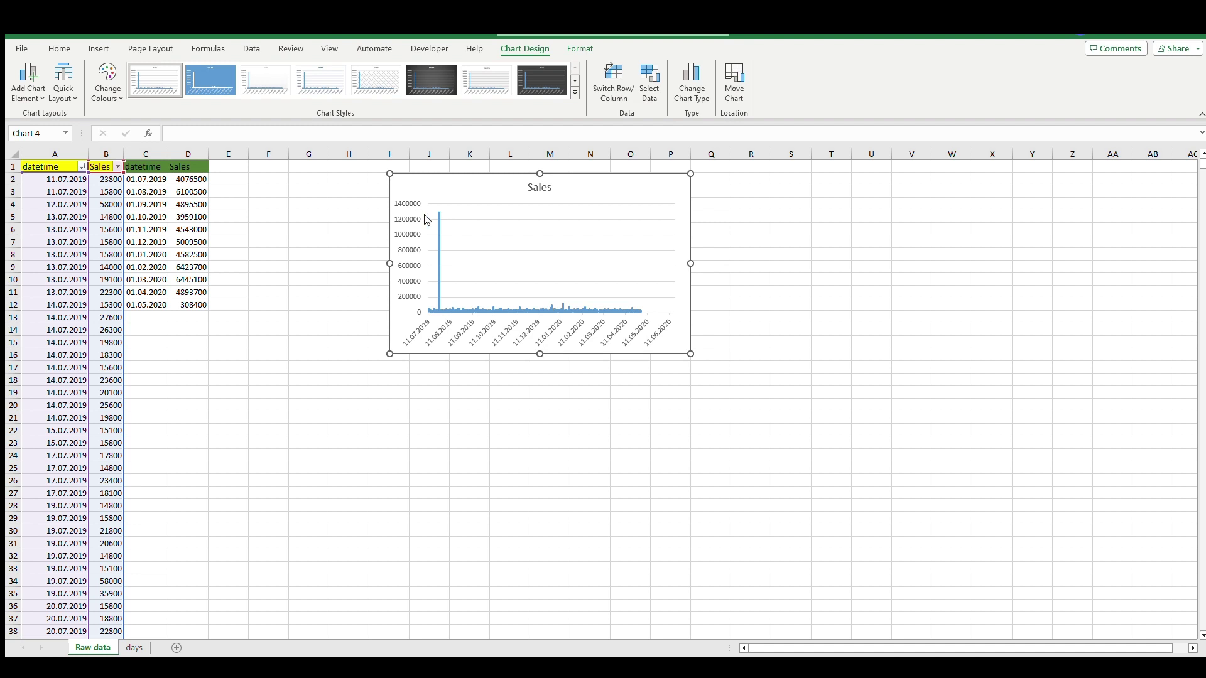
Delete the 1293000 outlier from cell B2 at the top of the sorted Sales column
left_click(228, 367)
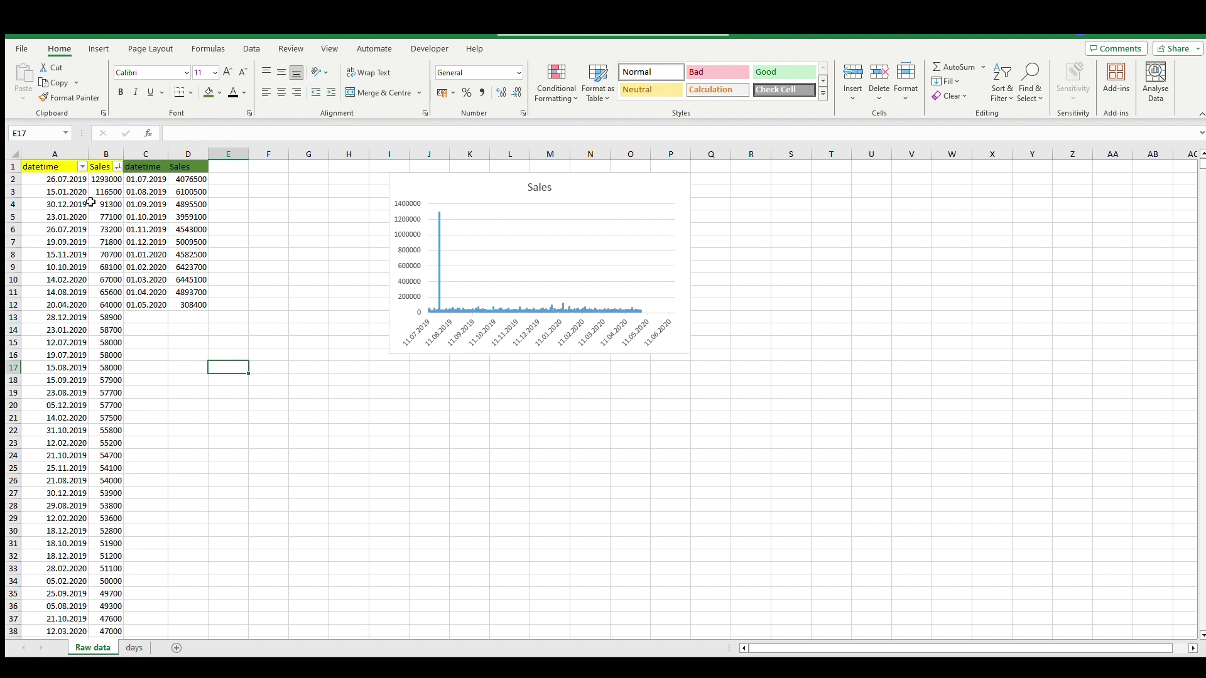
left_click(71, 182)
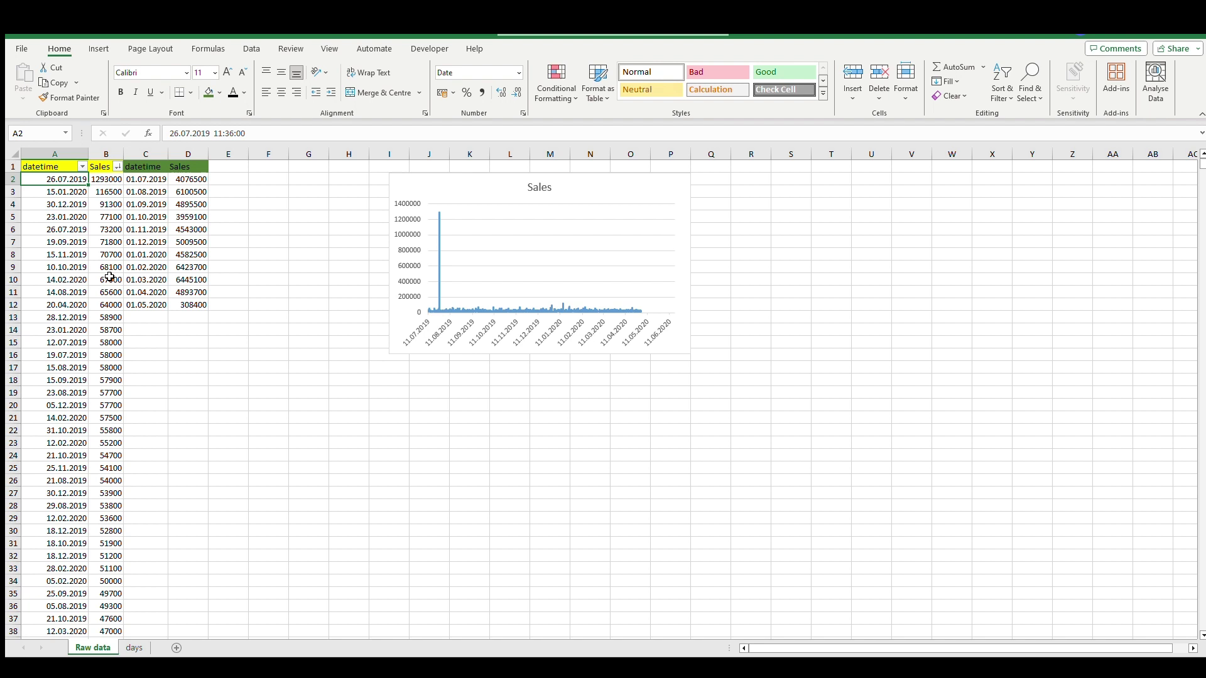
key("Right")
key("Delete")
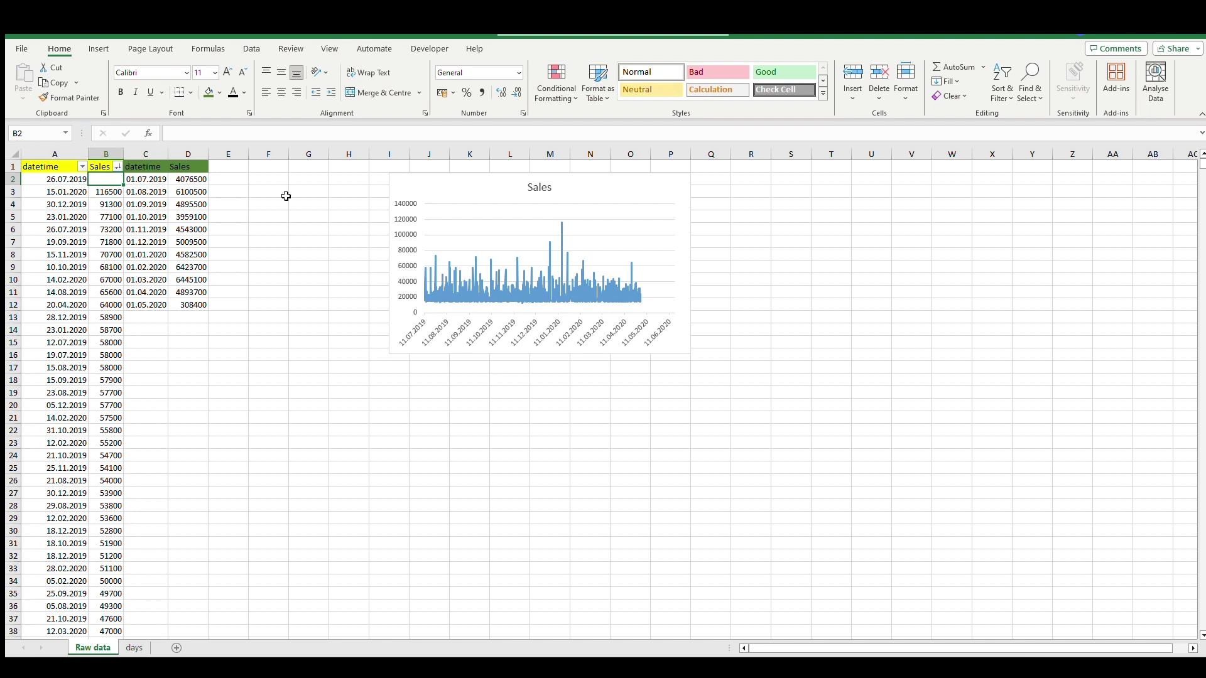
Select the monthly datetime and Sales range C1:D12
left_click_drag(145, 166, 195, 316)
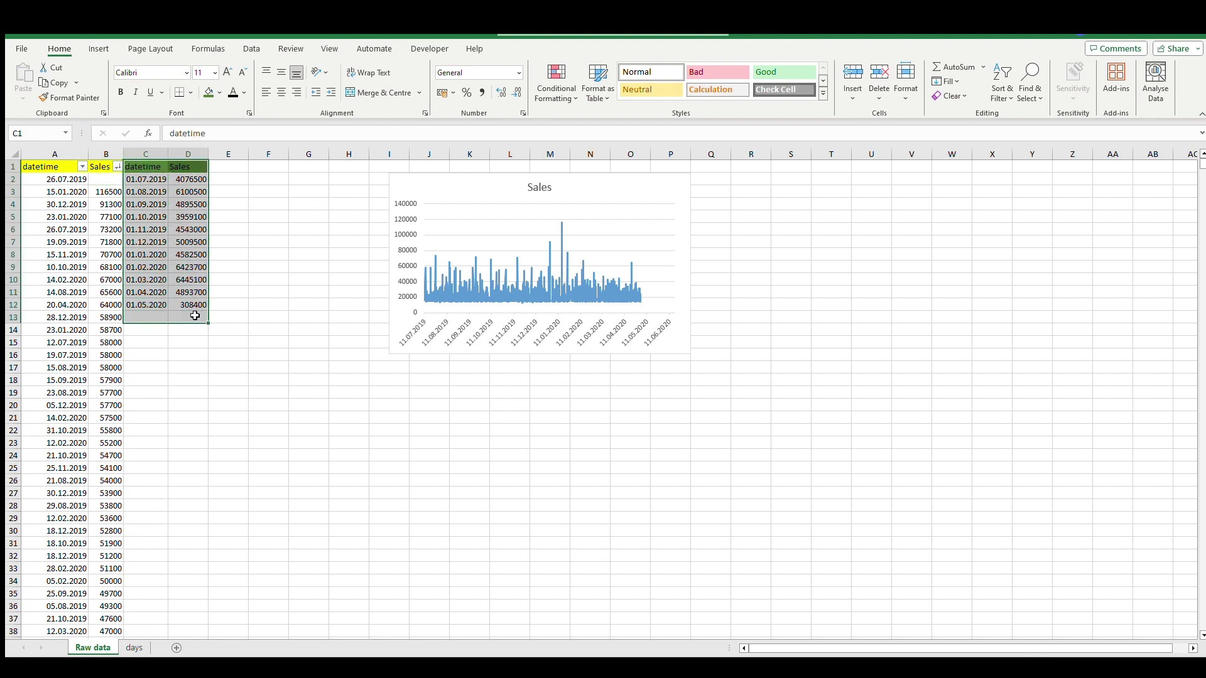
left_click(188, 379)
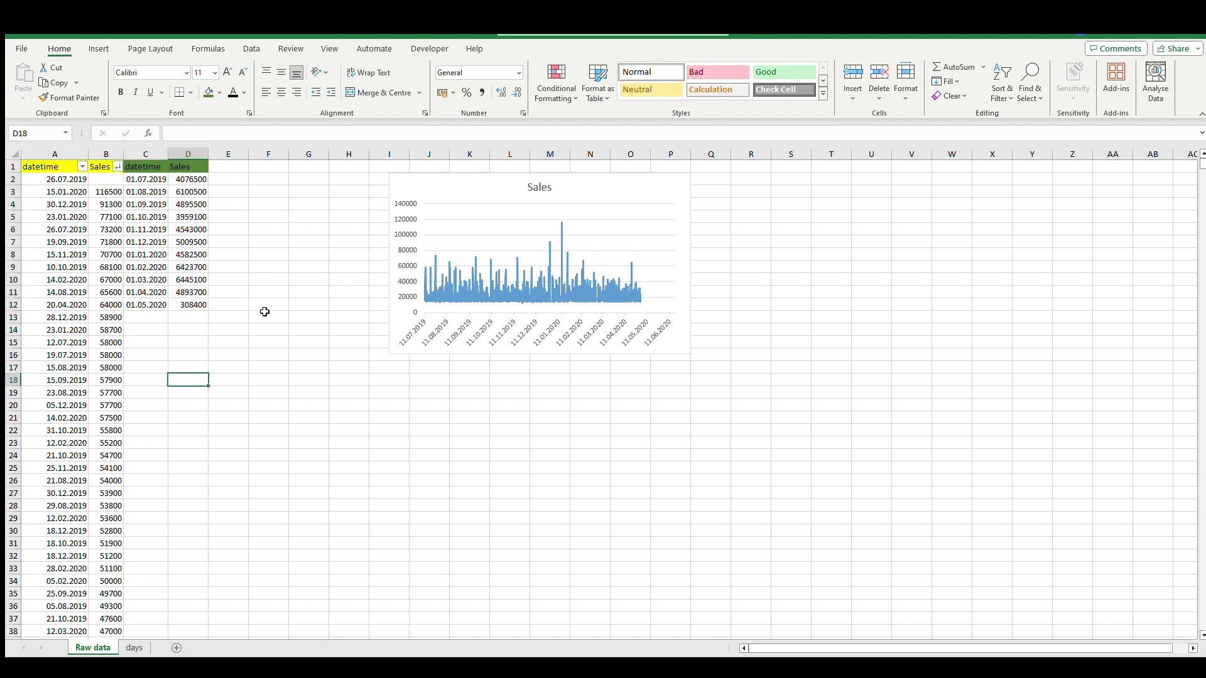
left_click_drag(144, 167, 182, 304)
left_click(99, 49)
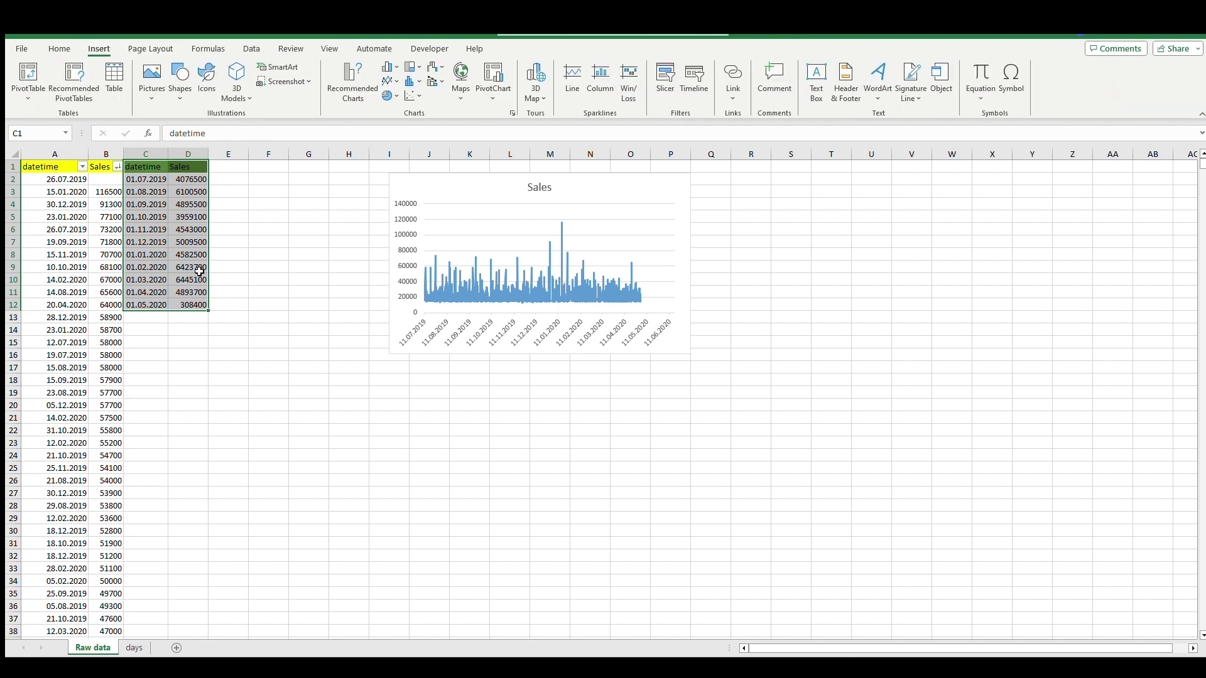
left_click_drag(54, 154, 106, 154)
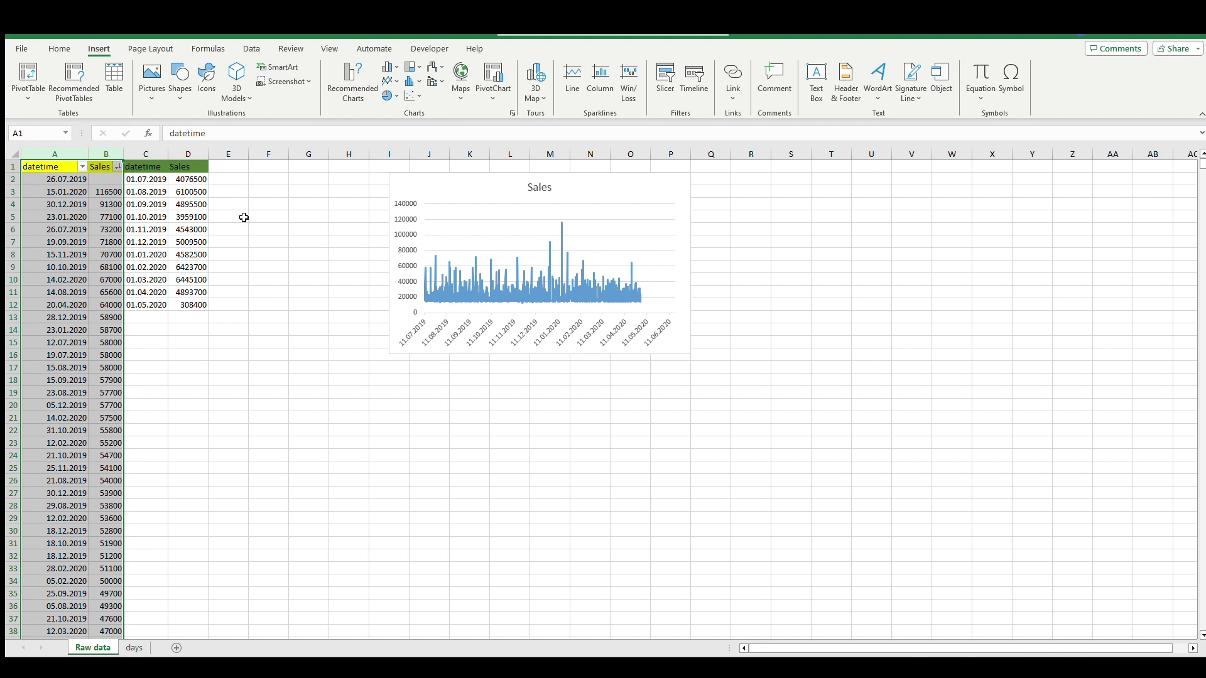
left_click_drag(160, 165, 195, 306)
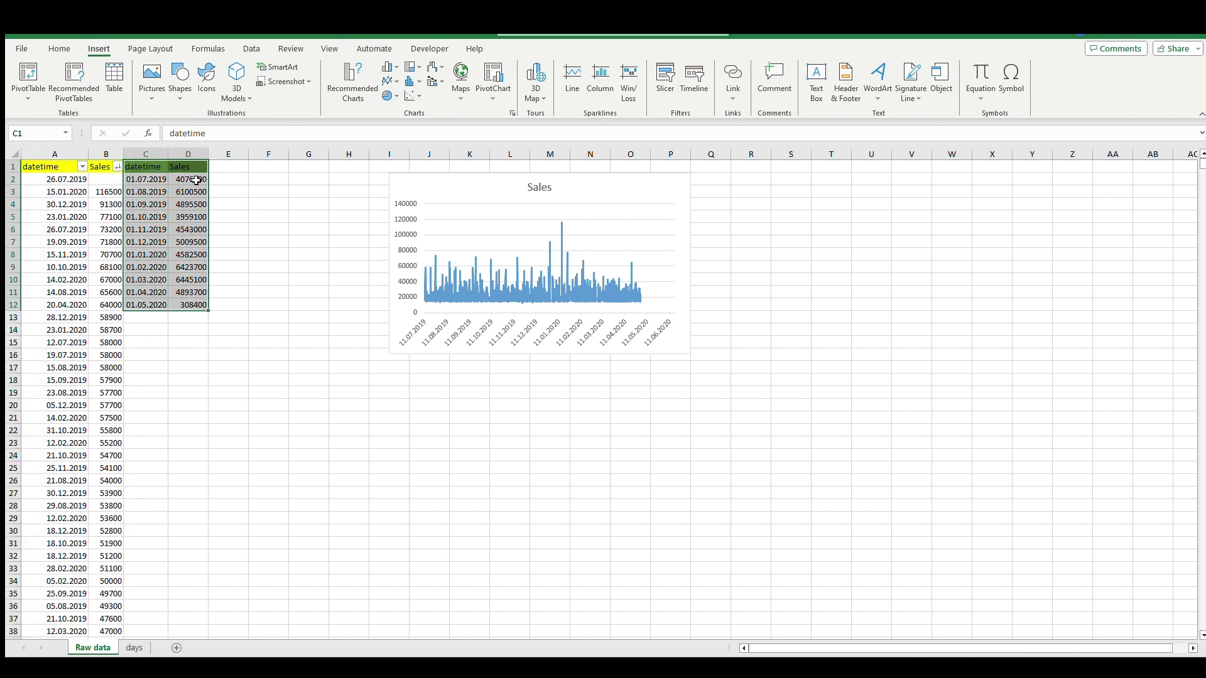
Insert a monthly Sales line chart below the daily chart, then go to the 'days' sheet
left_click(390, 81)
left_click(395, 114)
left_click_drag(576, 320, 514, 374)
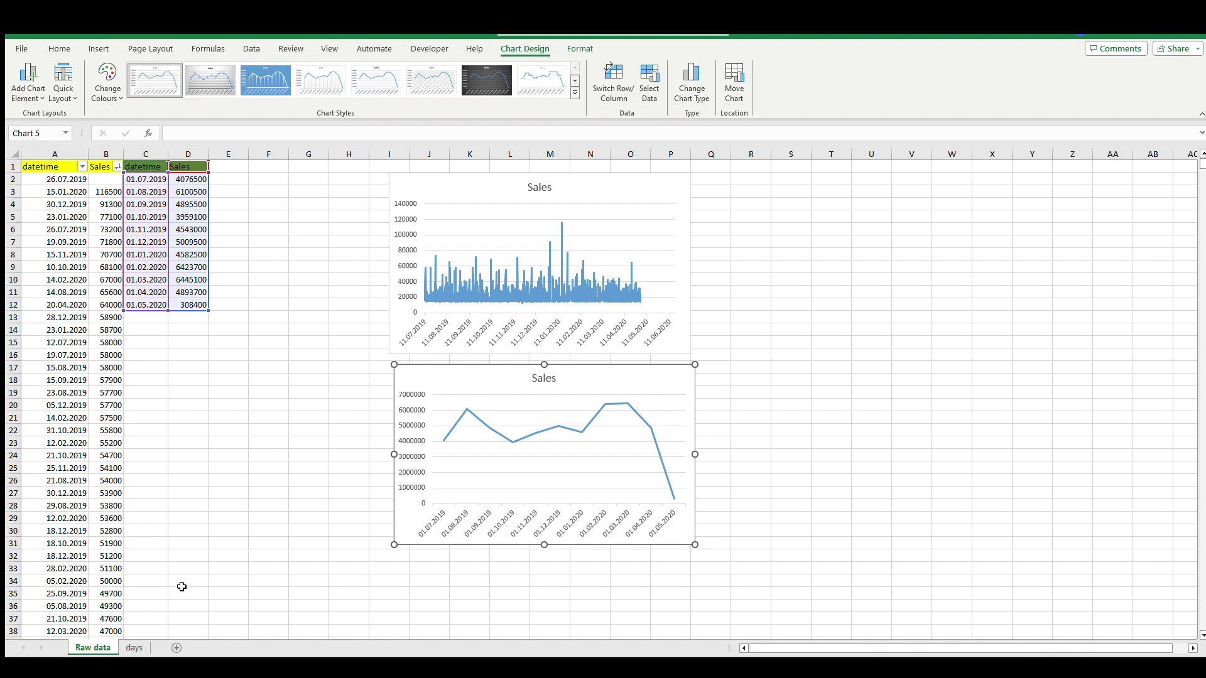
left_click(135, 648)
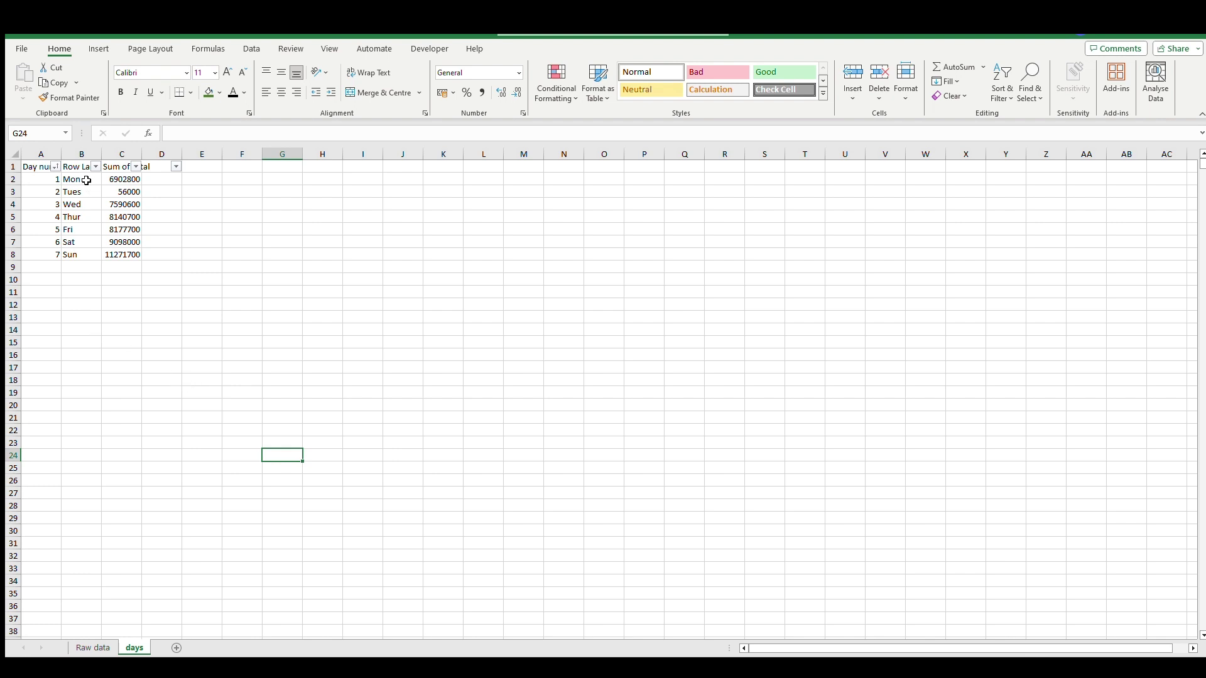
Copy the Day numbers in A1:A8 and paste them transposed across G1:N1
left_click(72, 161)
left_click_drag(73, 161, 78, 257)
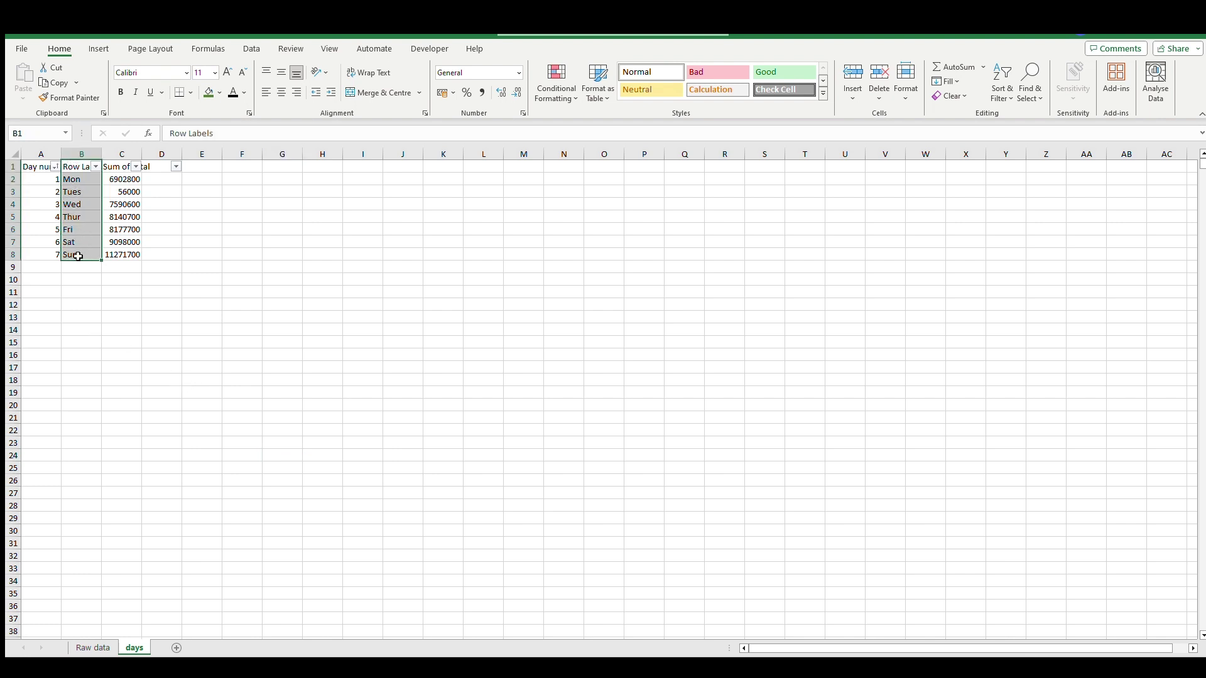
left_click(39, 169)
left_click_drag(39, 168, 40, 247)
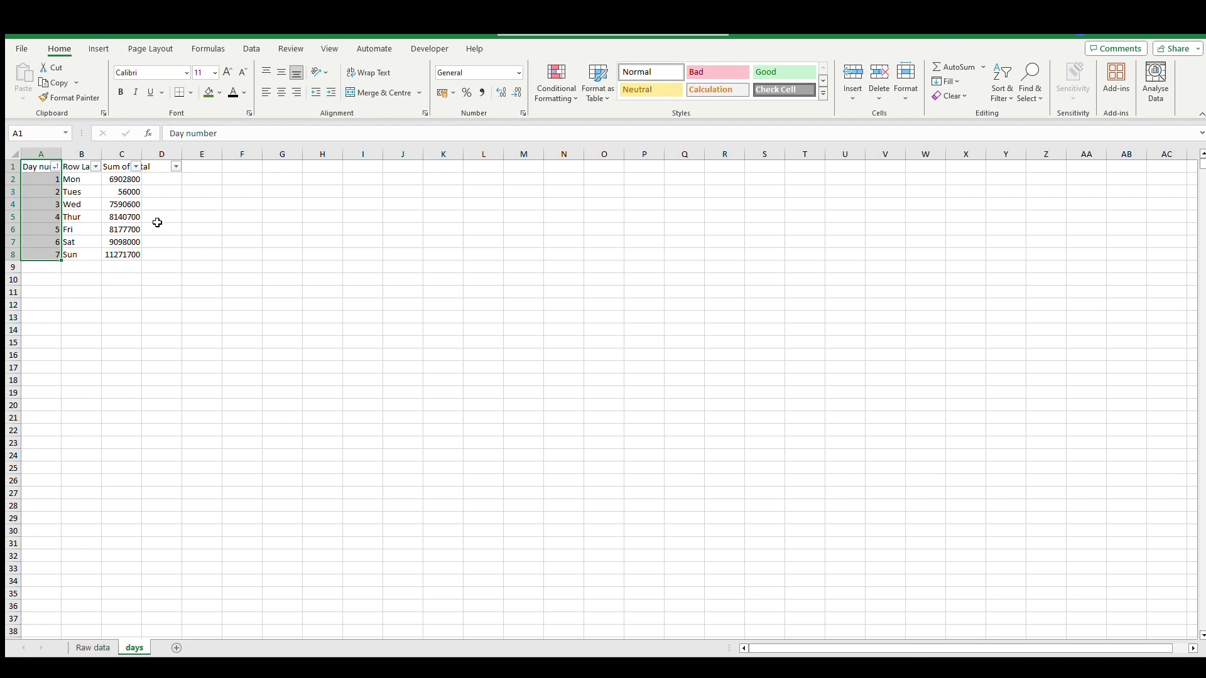
left_click_drag(123, 170, 121, 251)
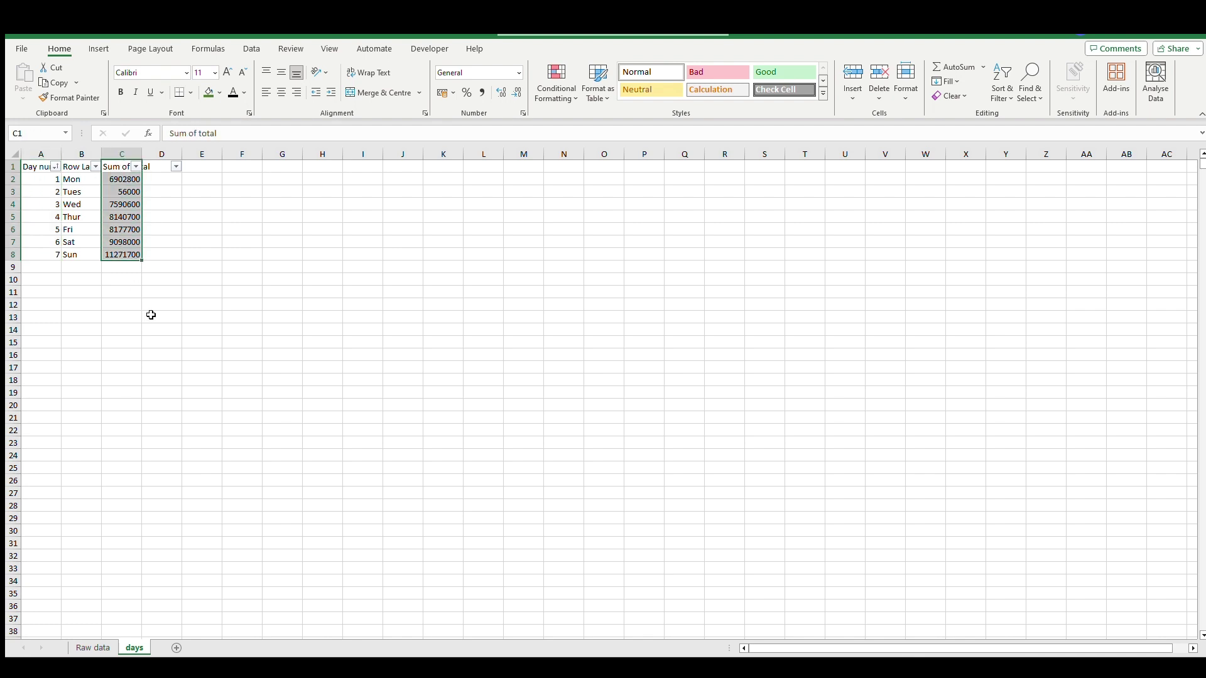
left_click(192, 370)
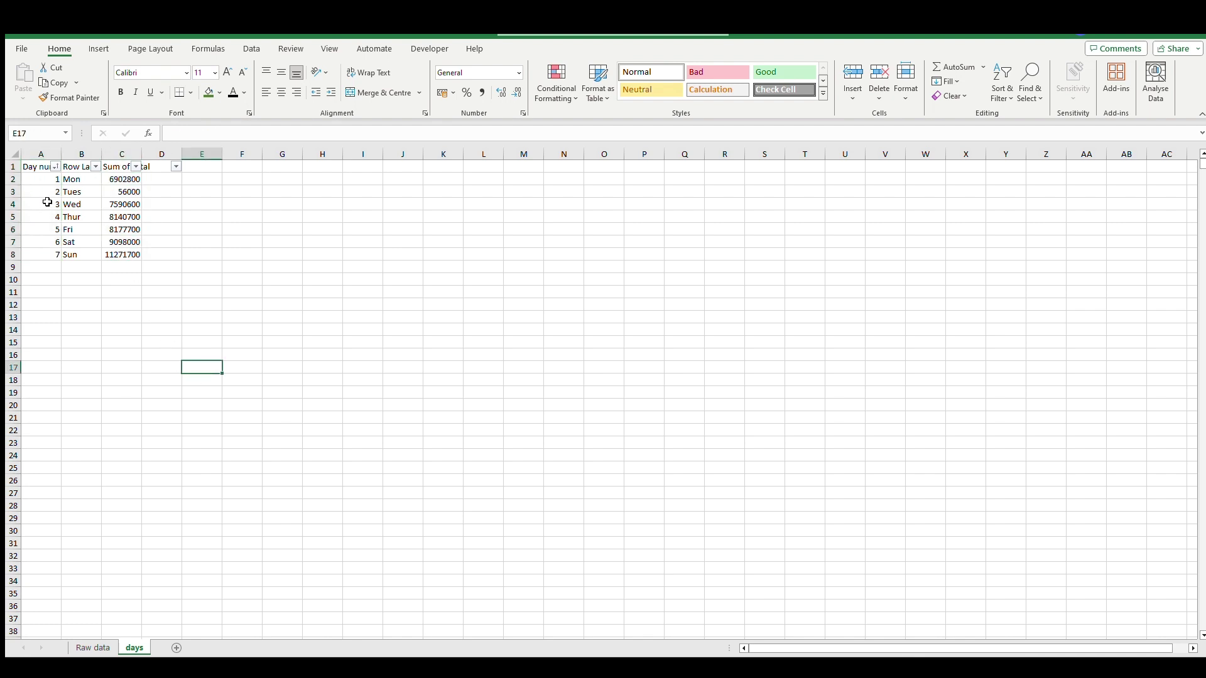
left_click_drag(39, 167, 42, 256)
key("ctrl+c")
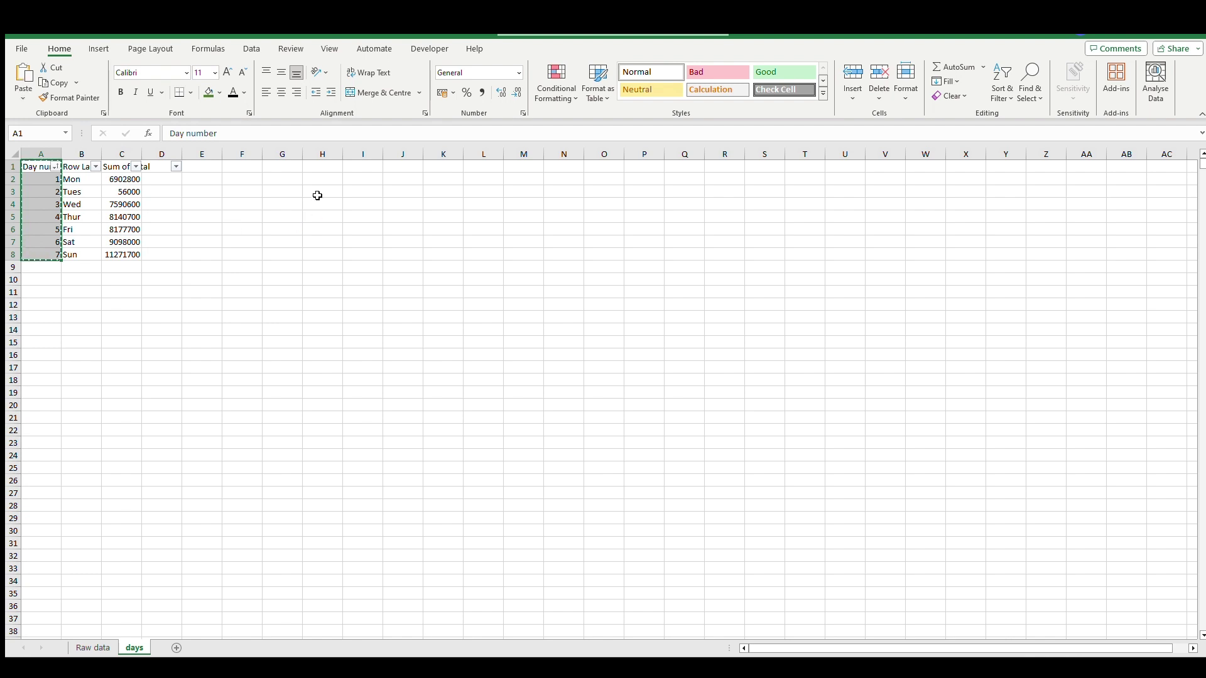
left_click(294, 167)
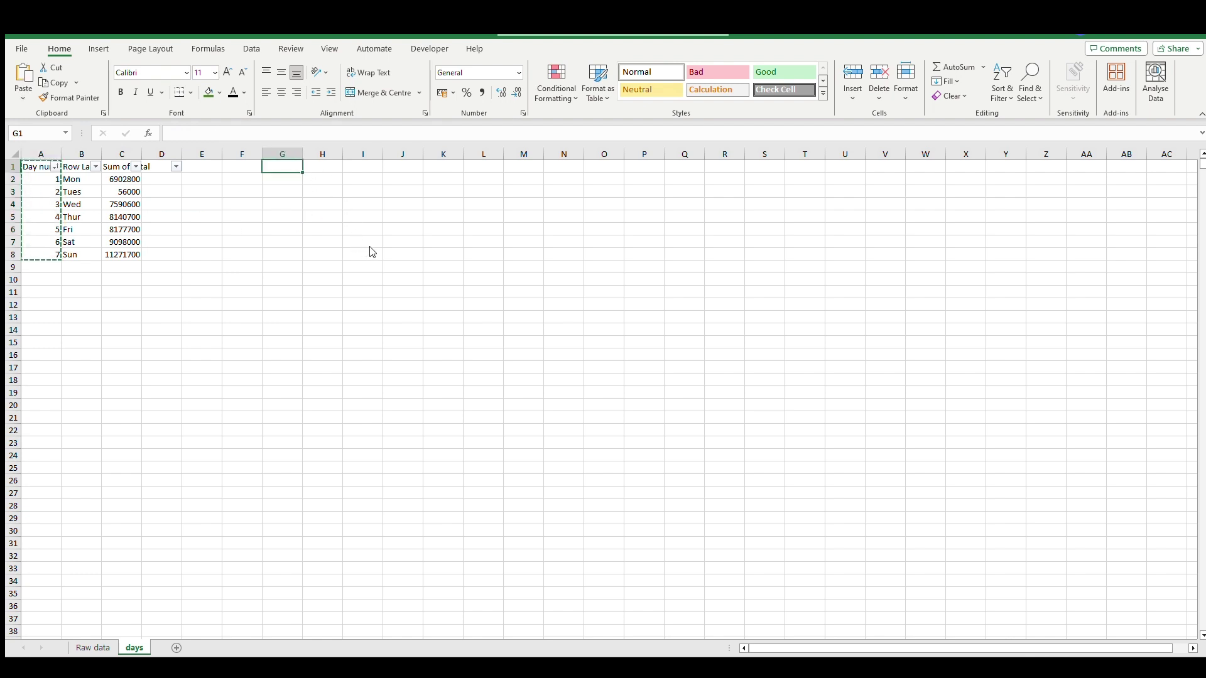
key("ctrl+alt+v")
key("e")
key("Return")
left_click(283, 267)
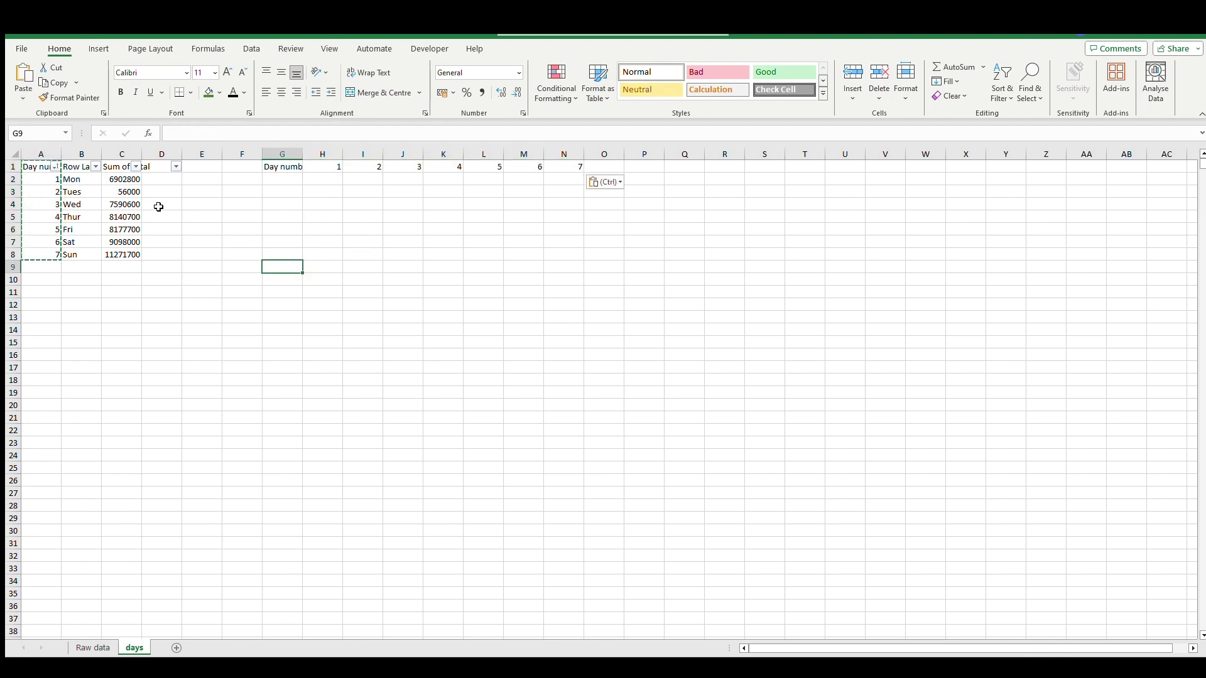
Copy the Sum of total values in C1:C8 and paste them transposed across G2:N2
left_click_drag(121, 167, 127, 251)
key("ctrl+c")
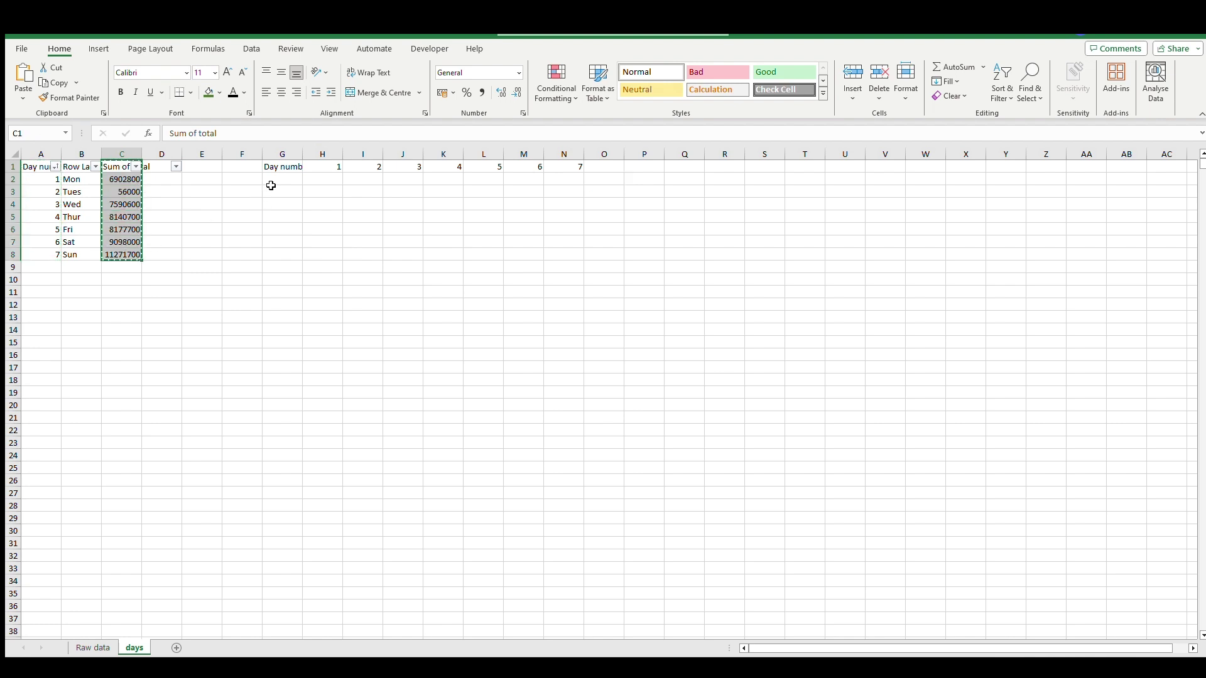
left_click(272, 177)
key("ctrl+alt+v")
key("e")
key("Return")
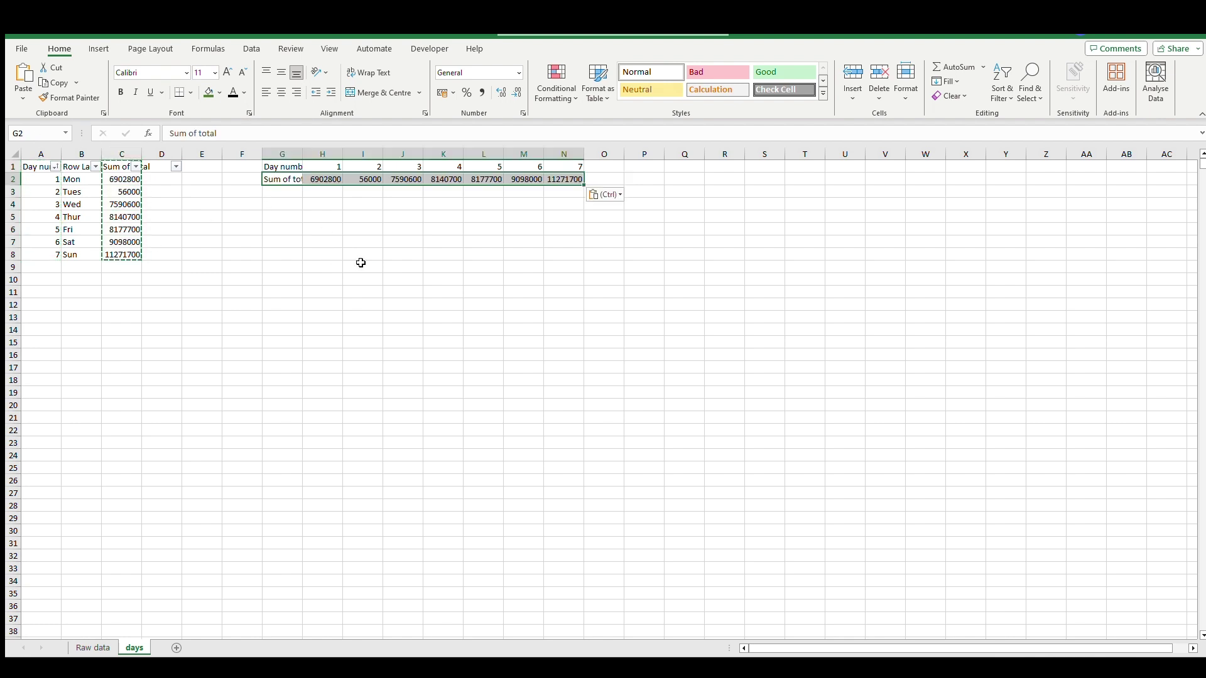
left_click(431, 276)
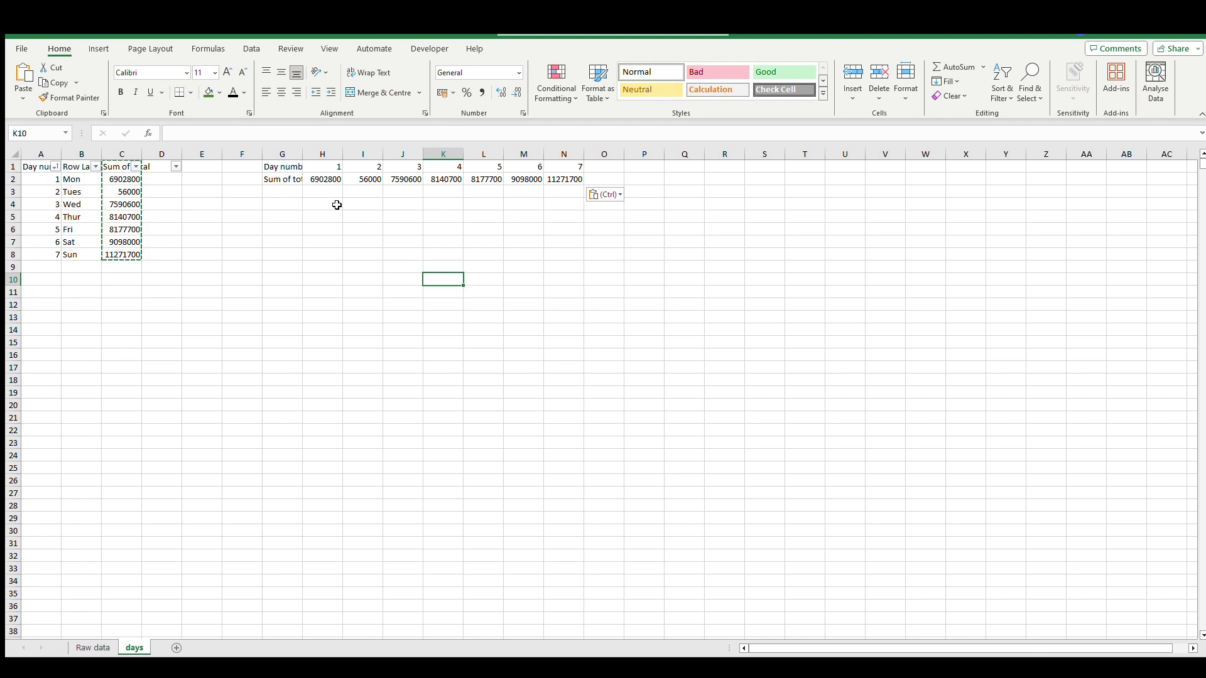
Create a line sparkline in O2 from the weekday totals H2:N2 and widen column O
left_click_drag(326, 180, 566, 182)
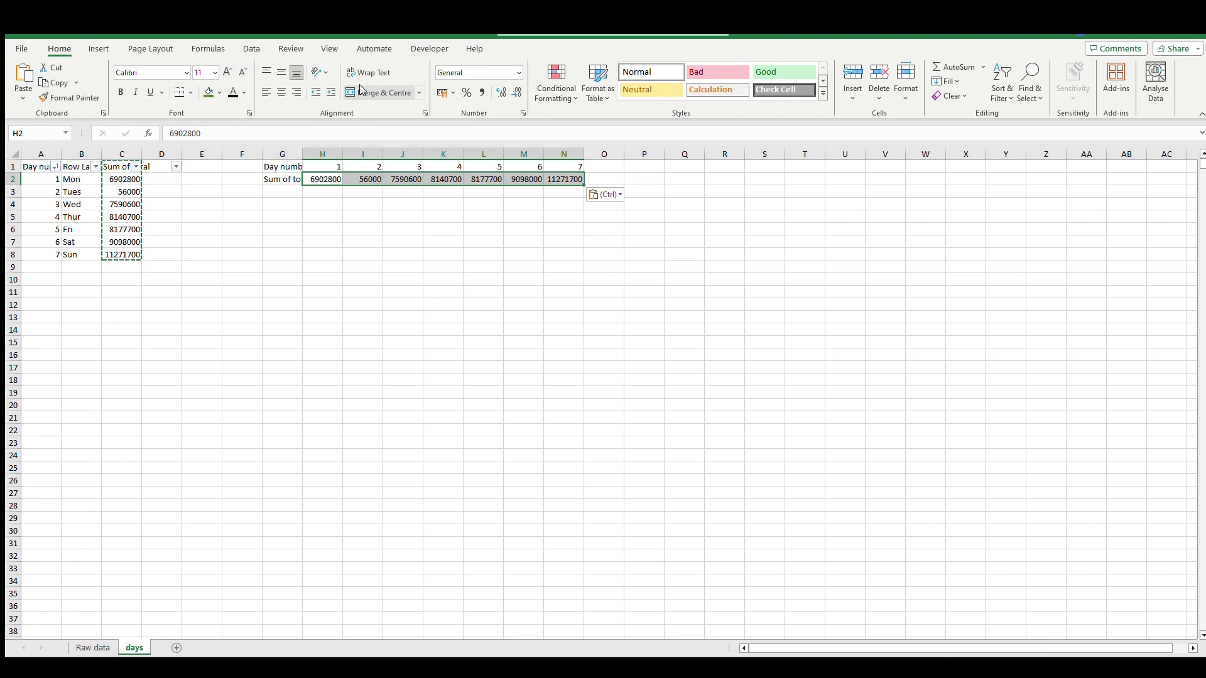
left_click(105, 51)
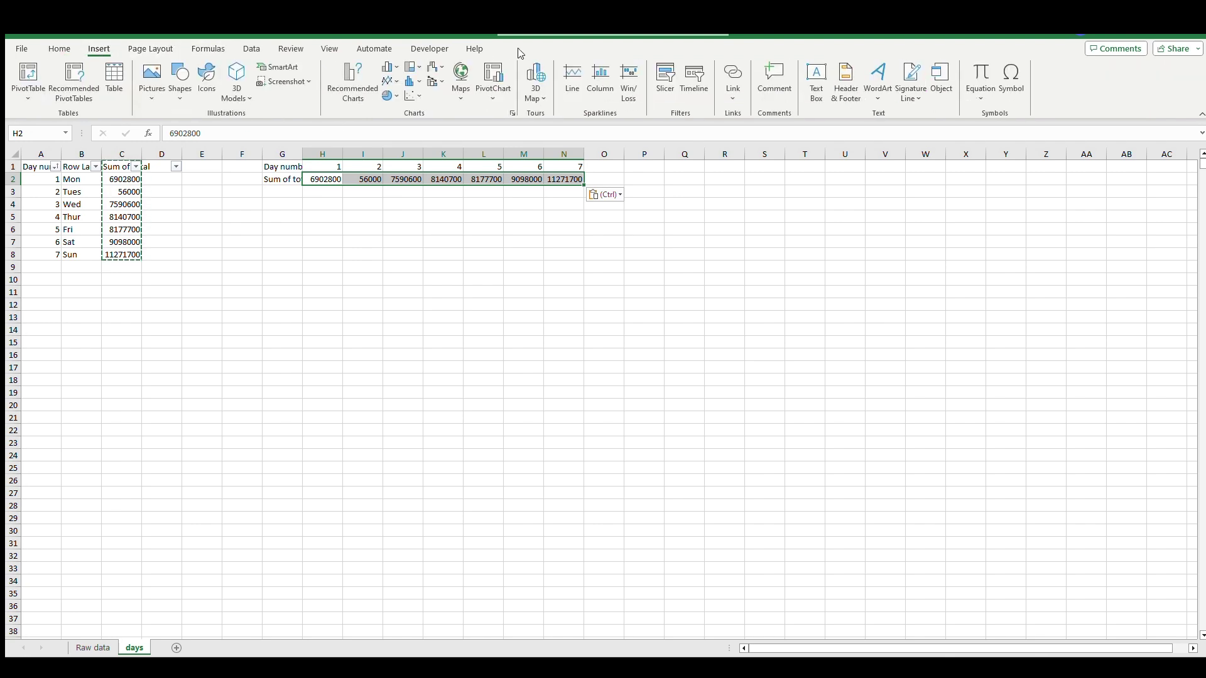
left_click(570, 76)
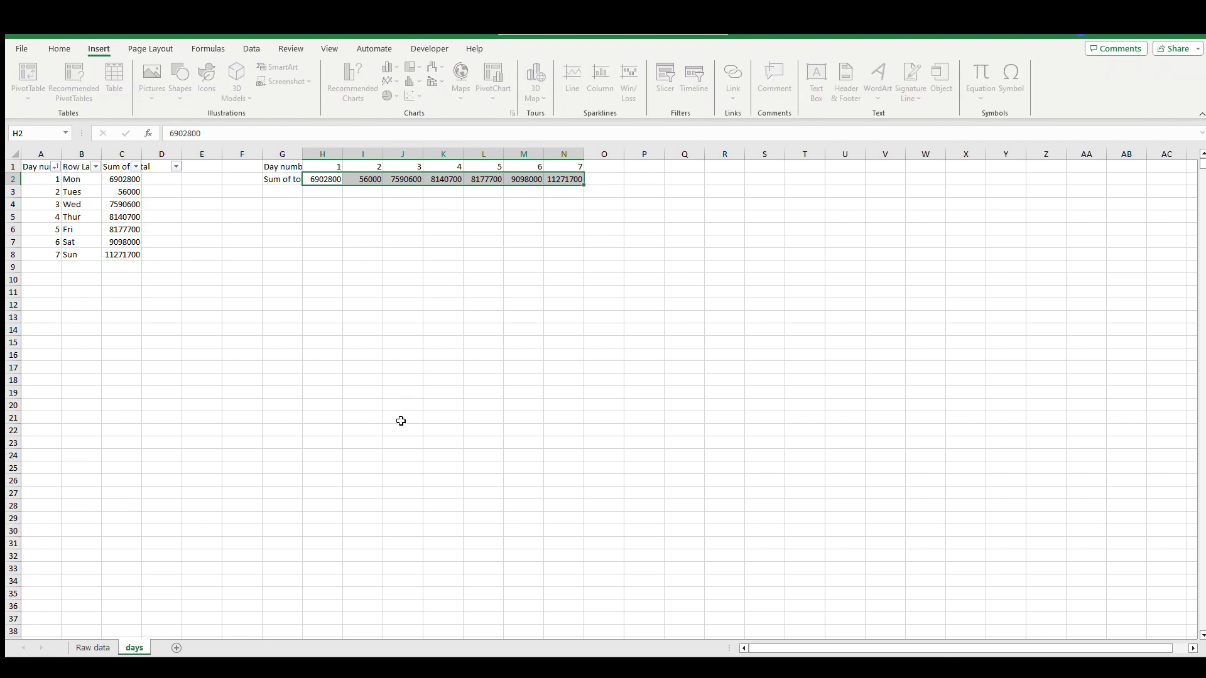
left_click(595, 179)
key("Return")
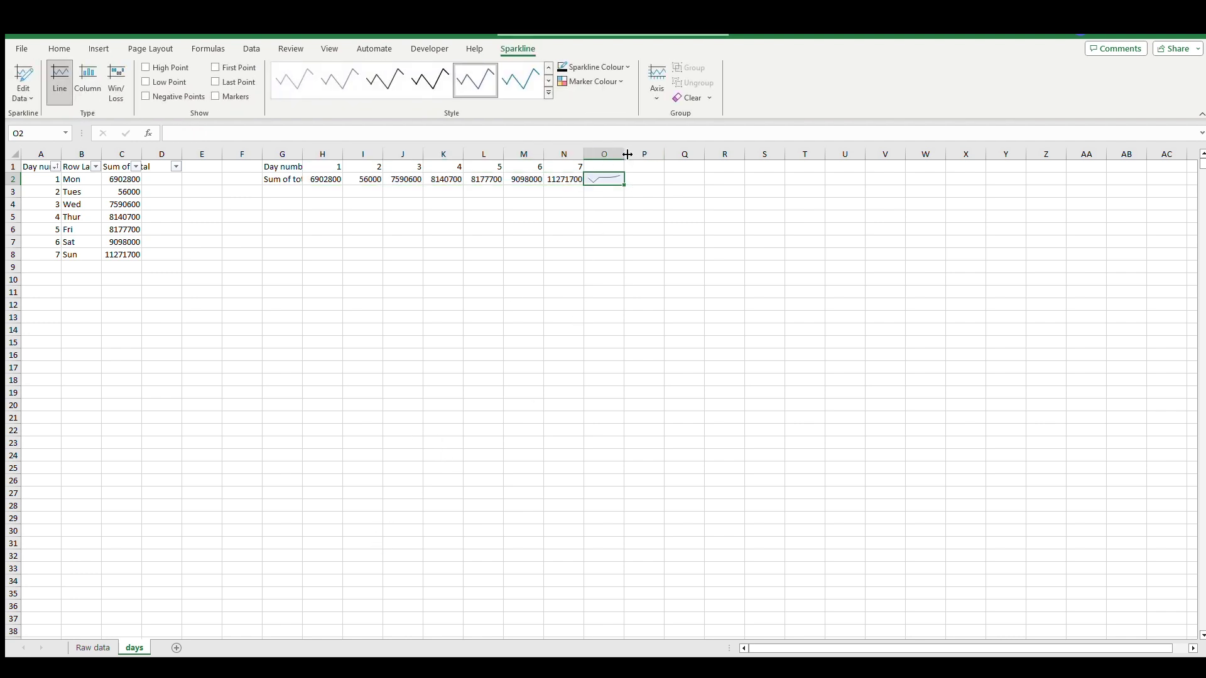
left_click_drag(625, 155, 756, 157)
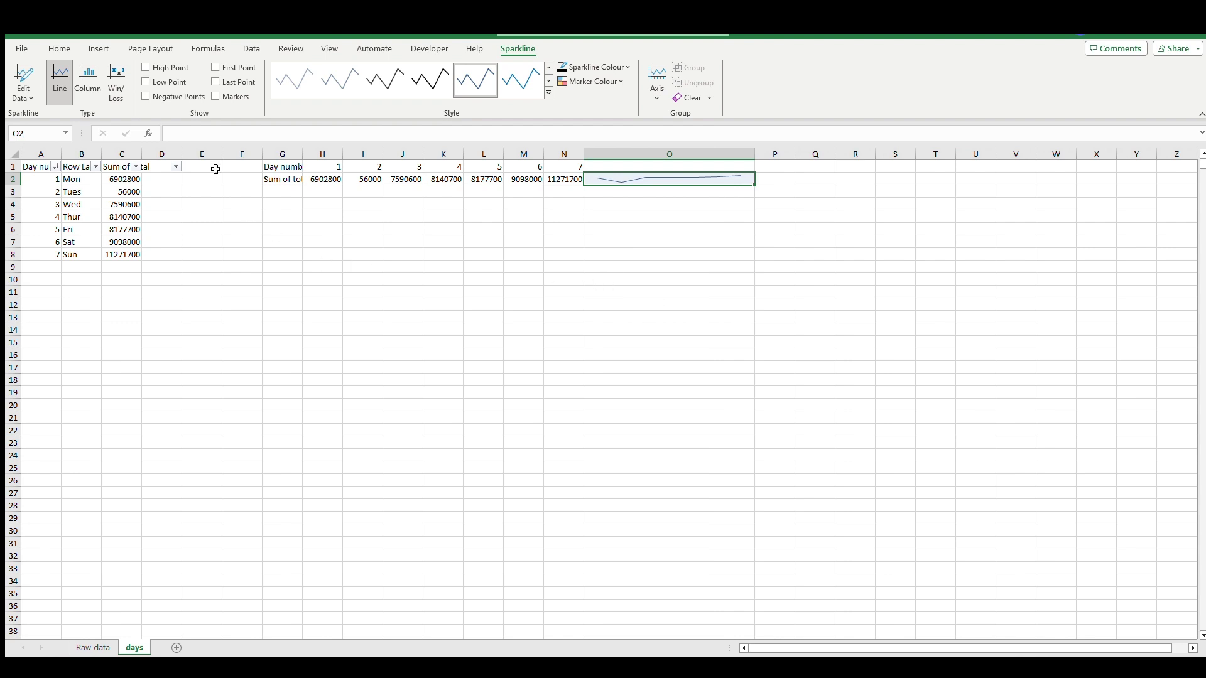
Turn on First Point, Last Point and Markers, then change the O2 sparkline to Column type
left_click(215, 68)
left_click(216, 82)
left_click(216, 96)
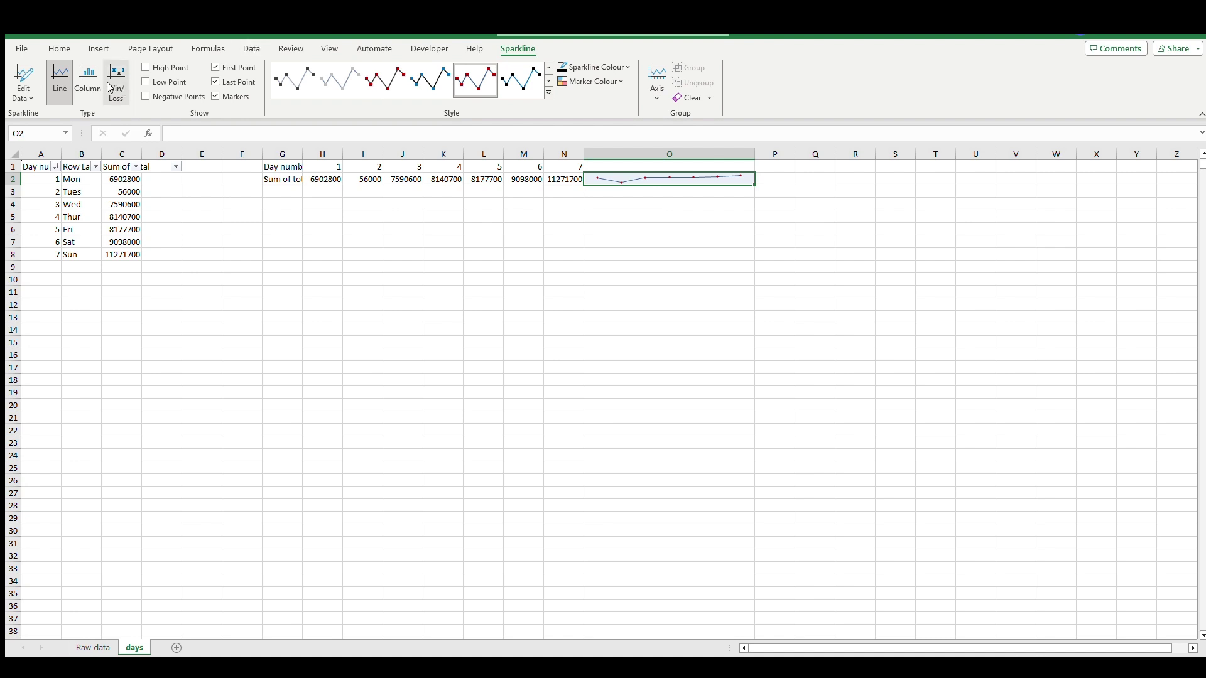
left_click(85, 80)
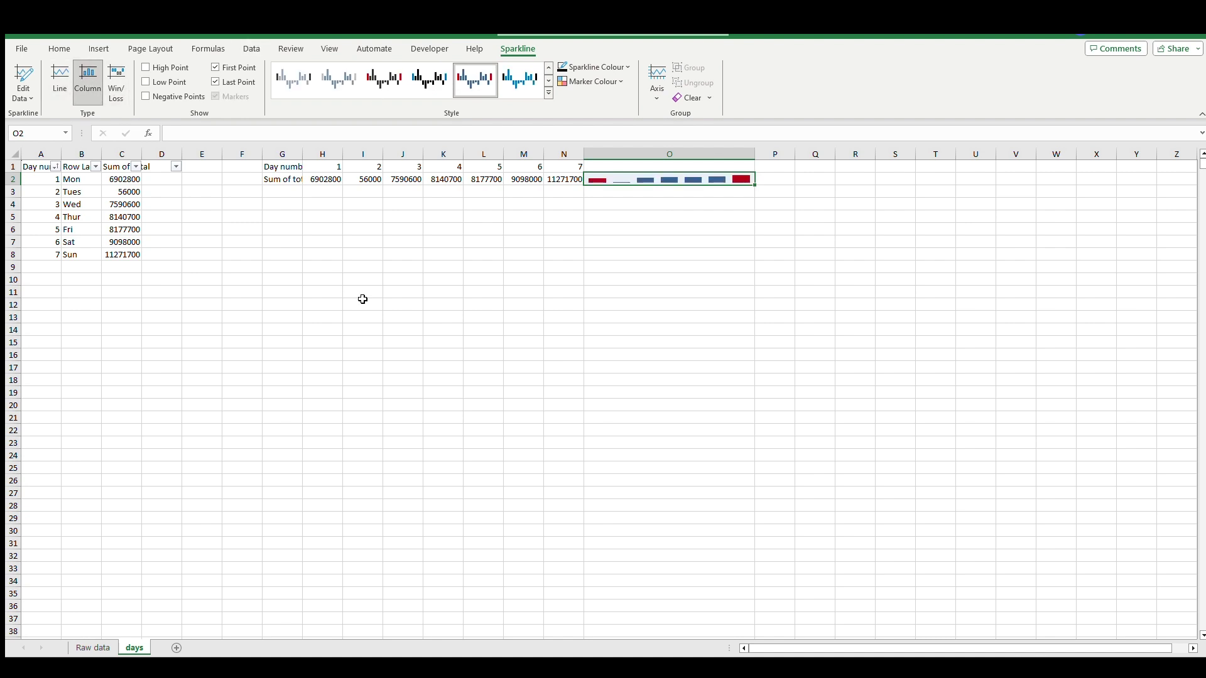